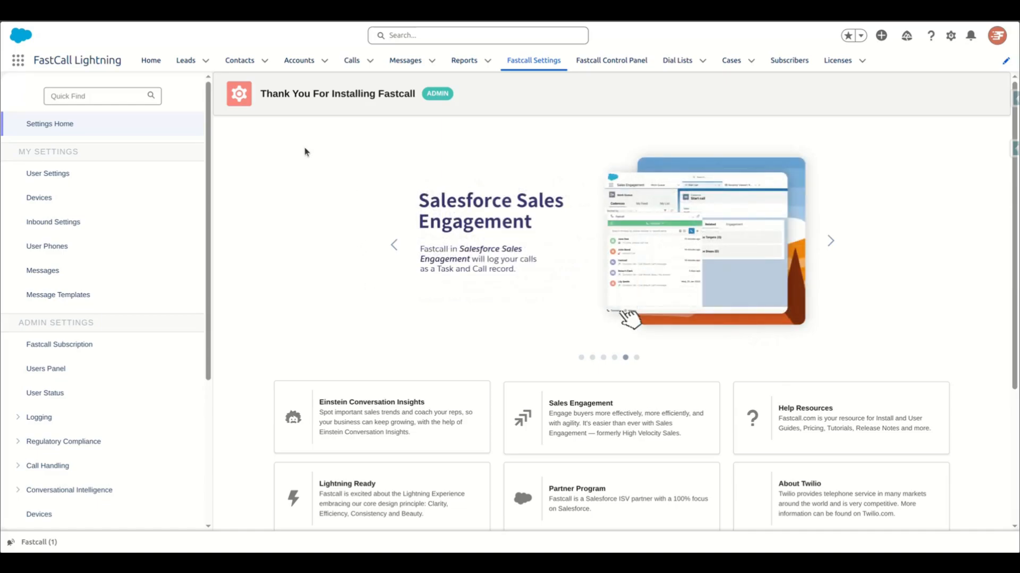
Open the All Contacts list and search it for "stagi"
click(250, 63)
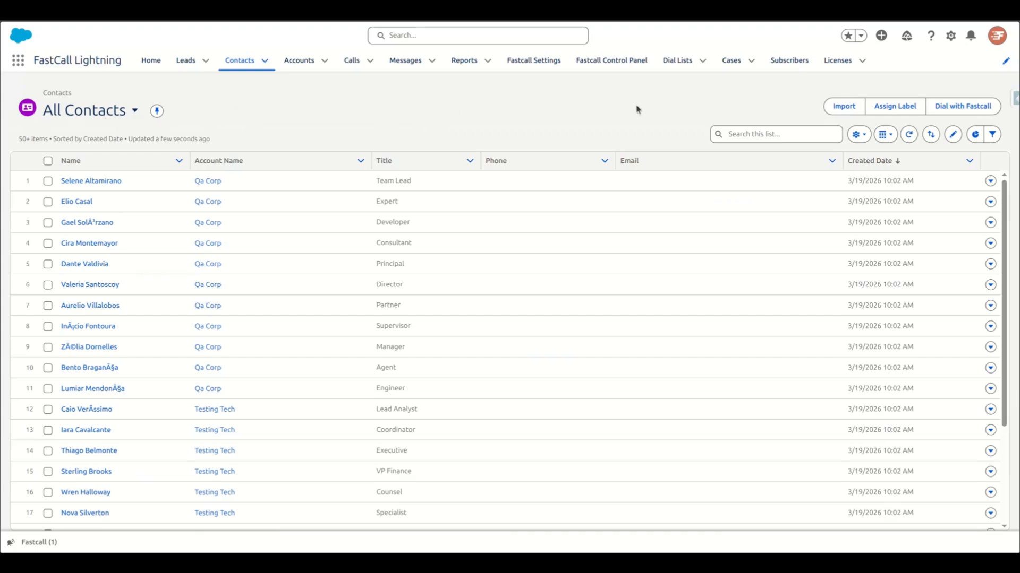
click(973, 111)
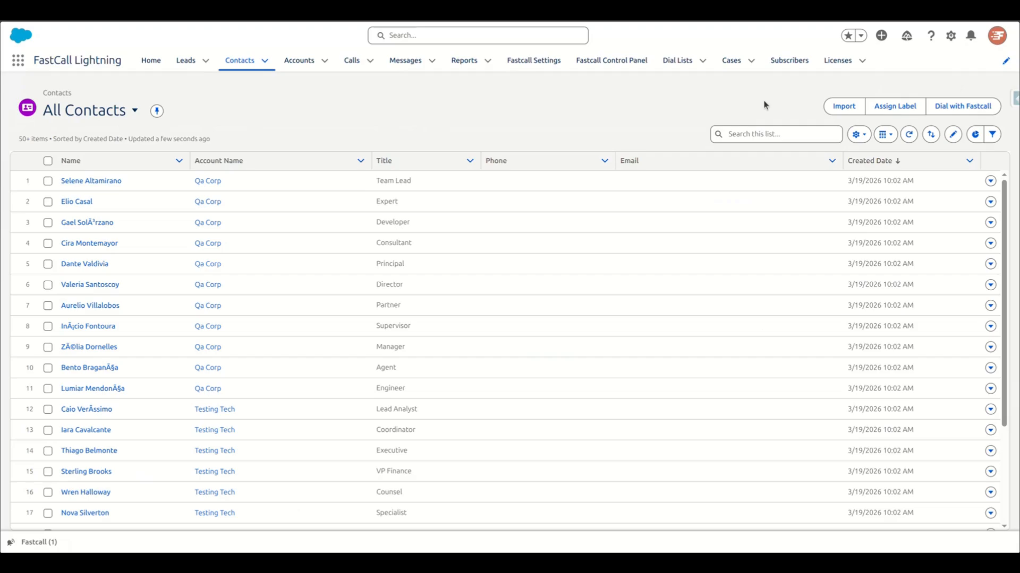
click(764, 133)
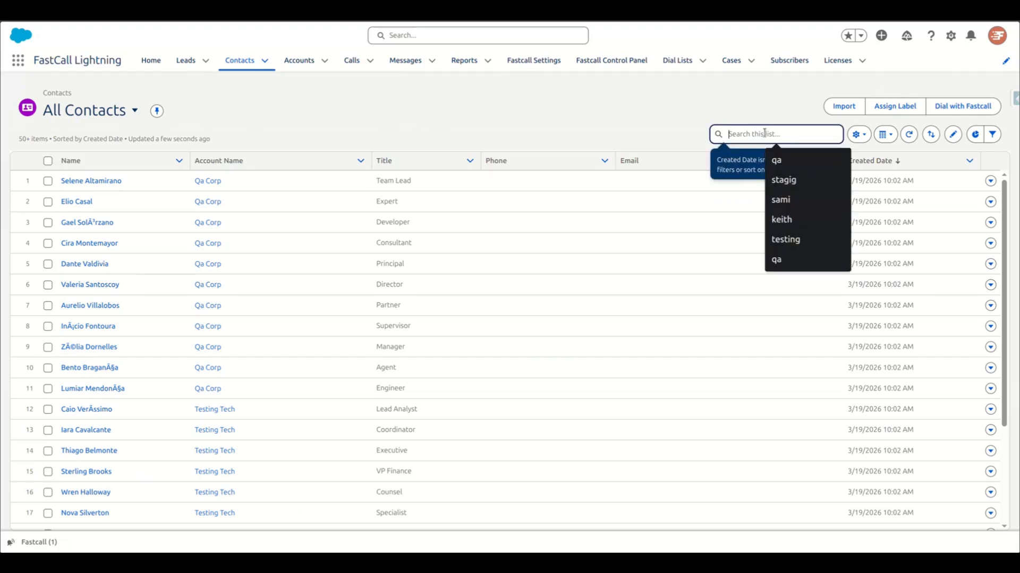
text(stagi)
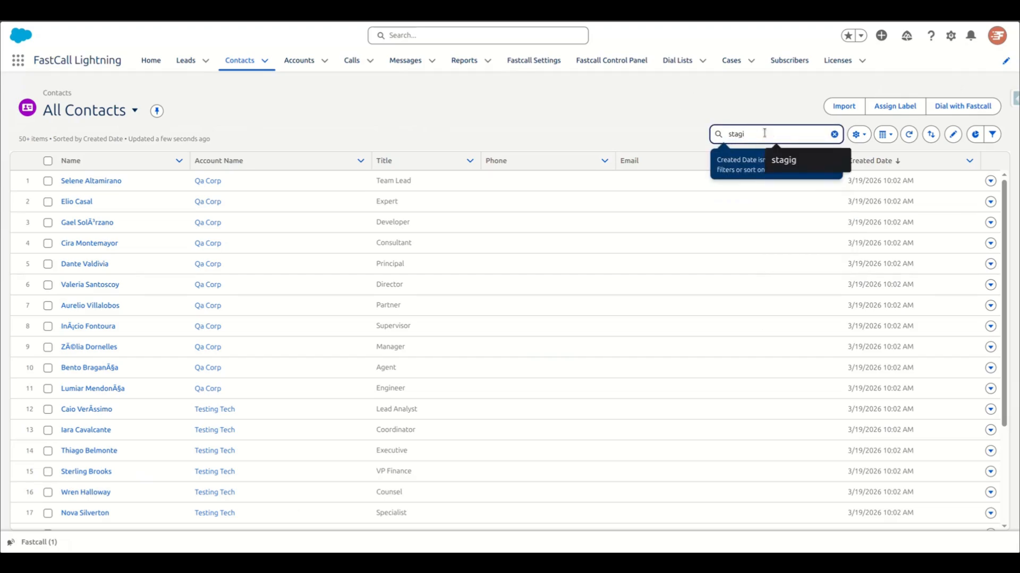
key(Return)
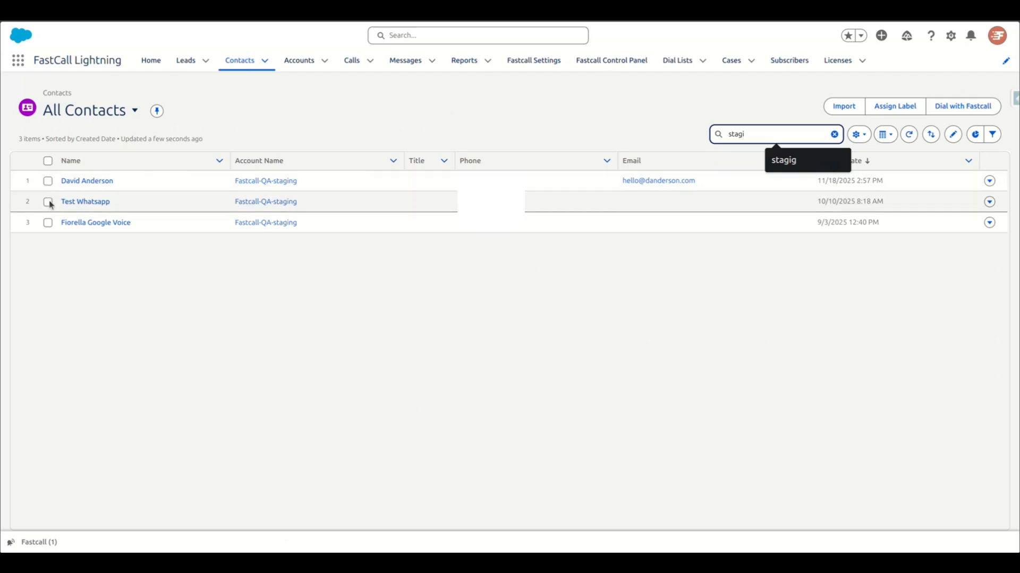
Load the first and third listed contacts into the Mass Dialer and review the choices for Phone Field to Dial
click(49, 181)
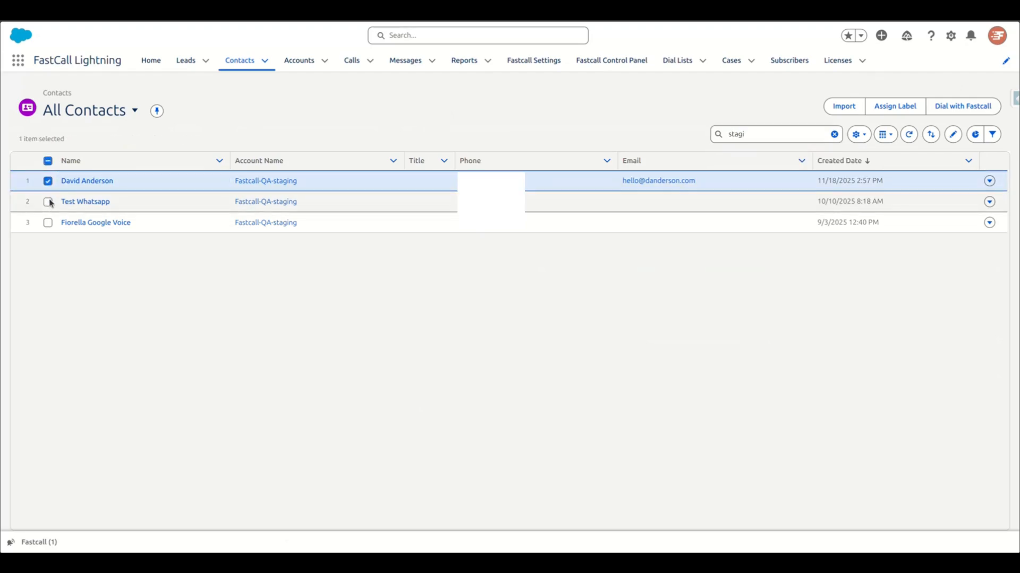
click(48, 223)
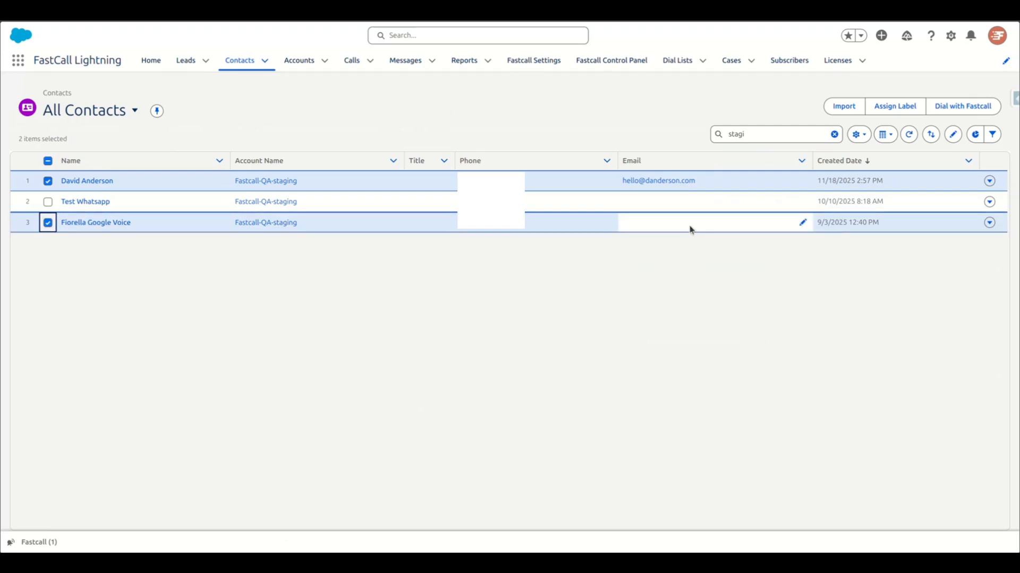
click(961, 108)
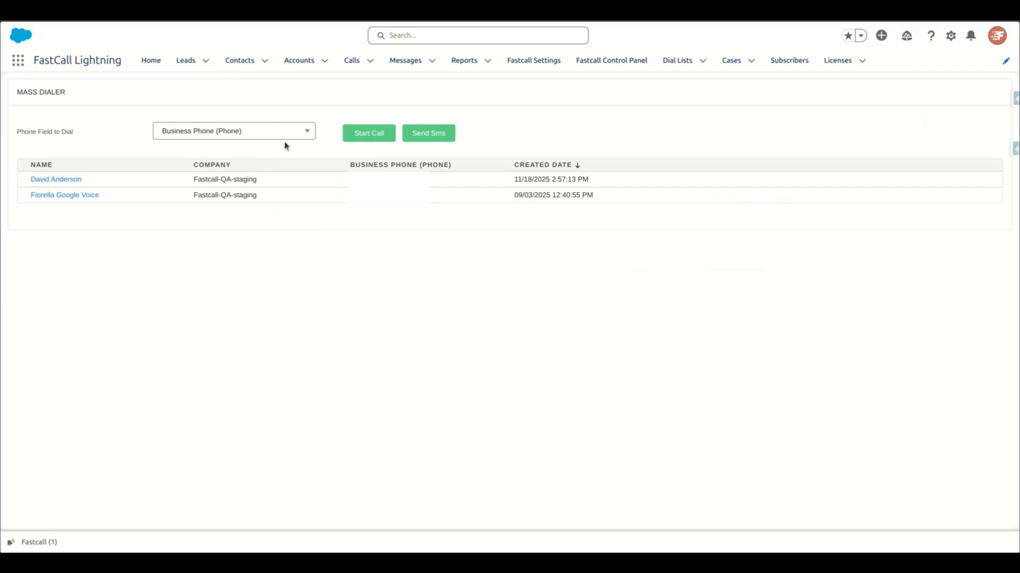
click(301, 136)
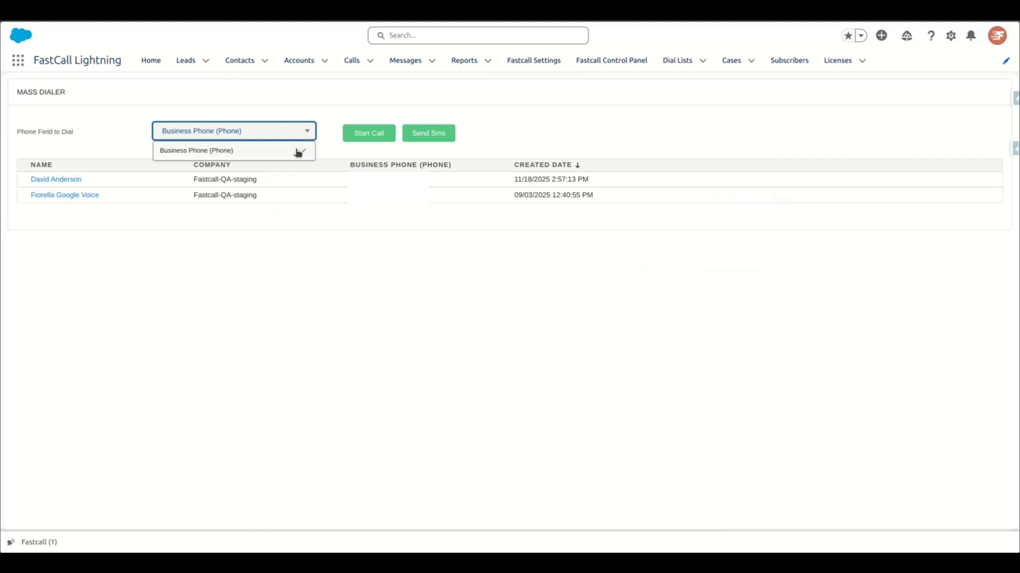
click(298, 135)
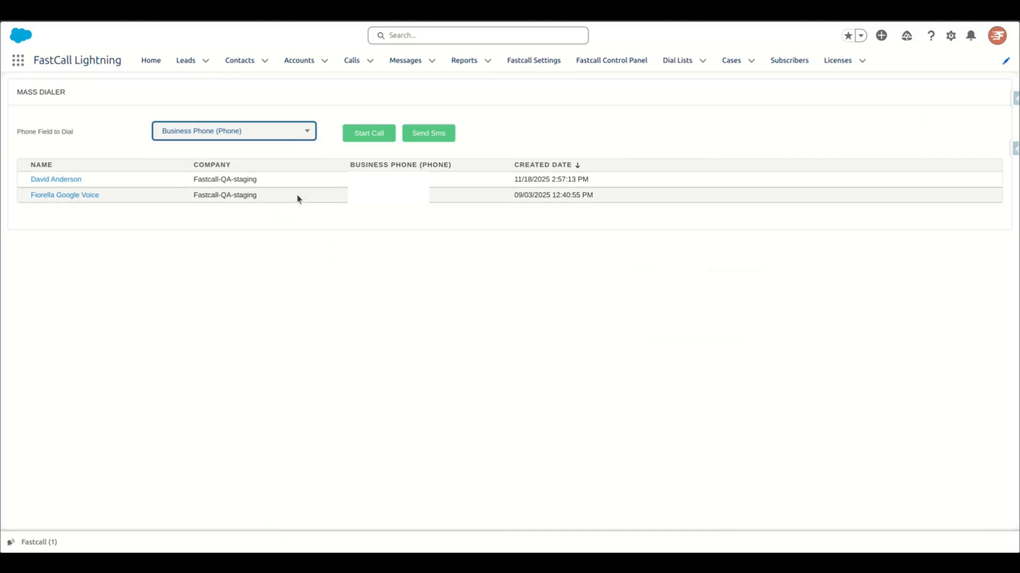
click(300, 224)
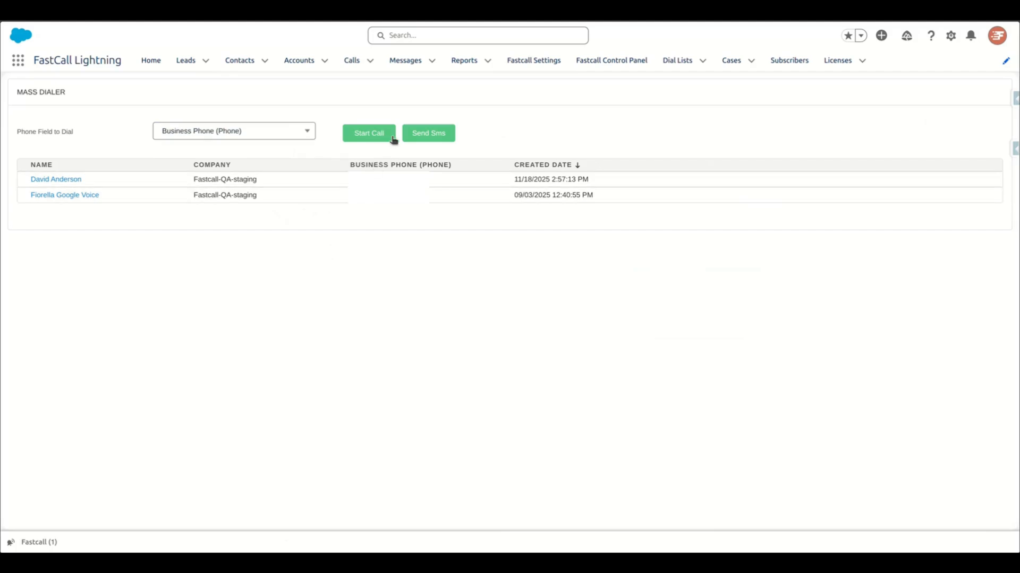
Send a mass SMS to the loaded contacts using the init_chat_template message template, and minimize the softphone
click(425, 137)
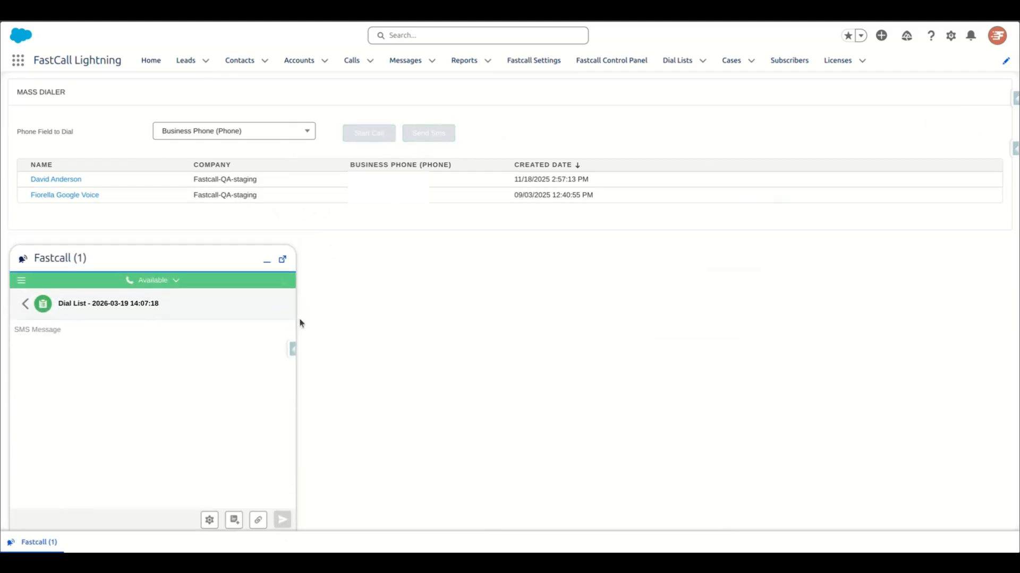
click(234, 521)
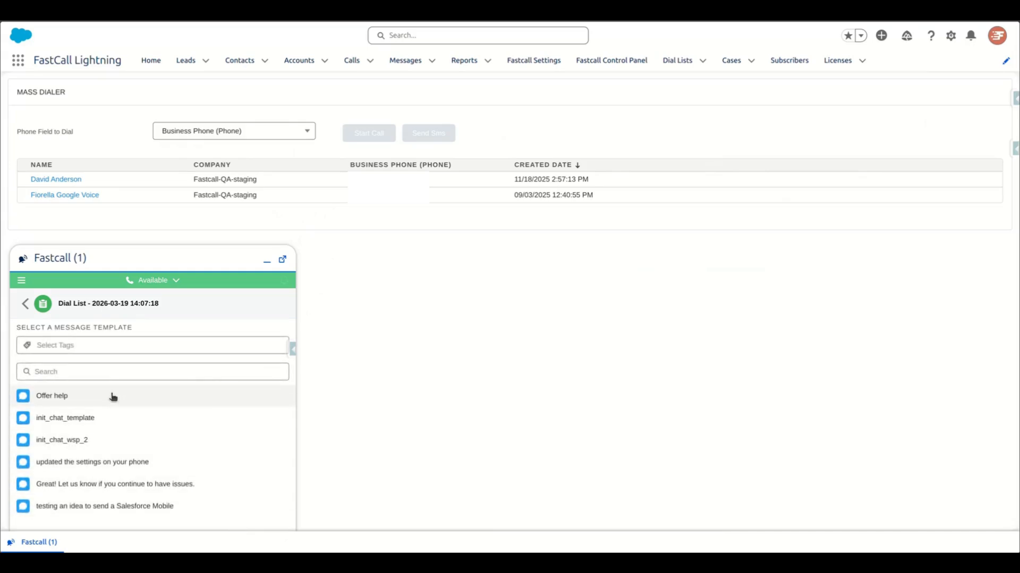
click(110, 419)
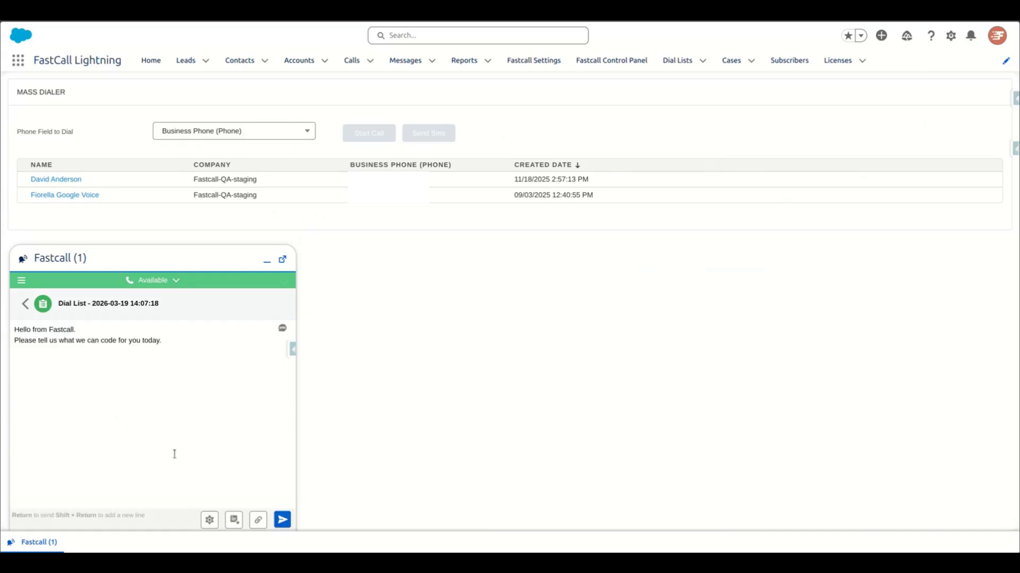
click(283, 521)
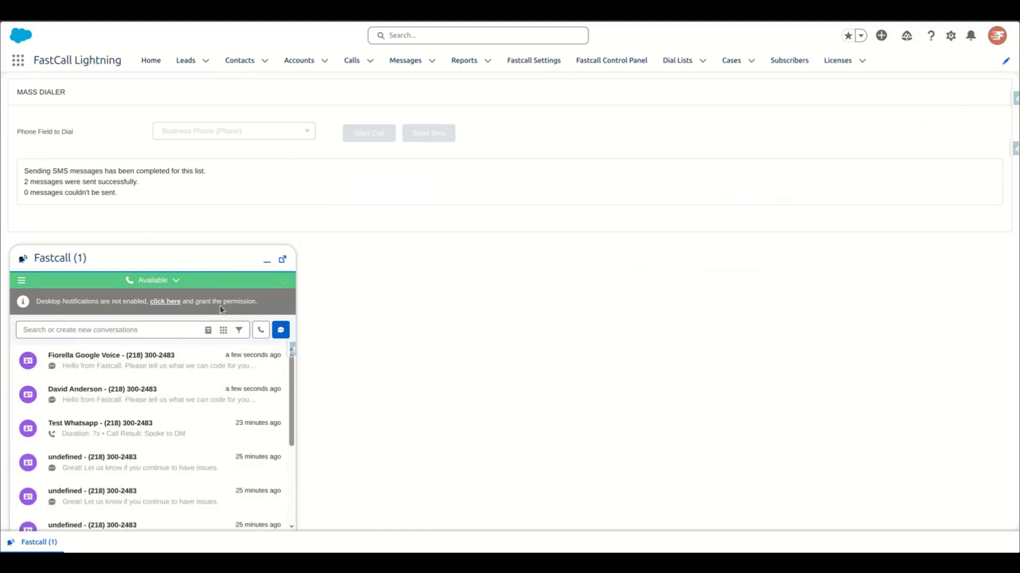
click(265, 263)
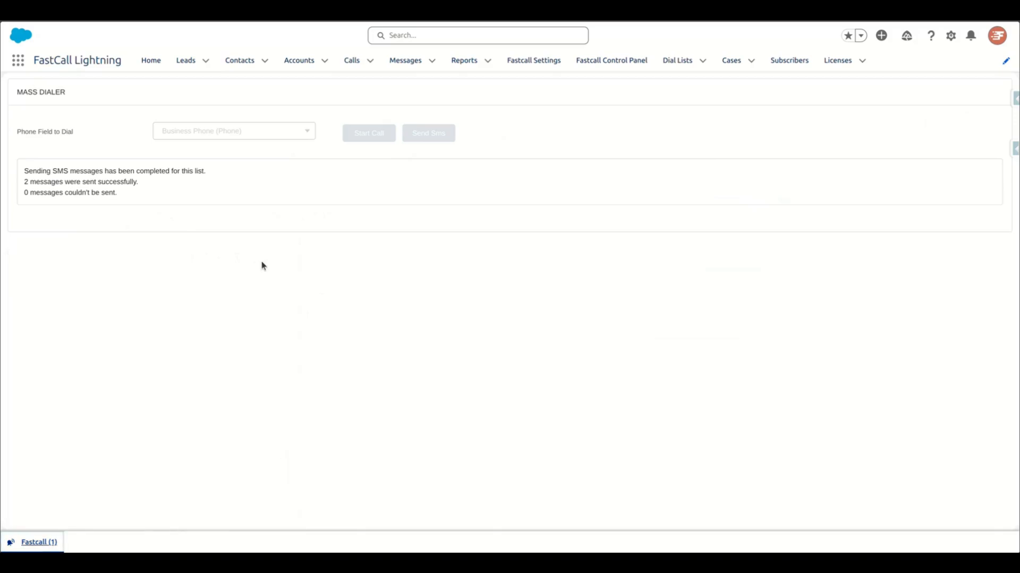
Return to the contacts list and load the first and third contacts into the Mass Dialer again
click(236, 67)
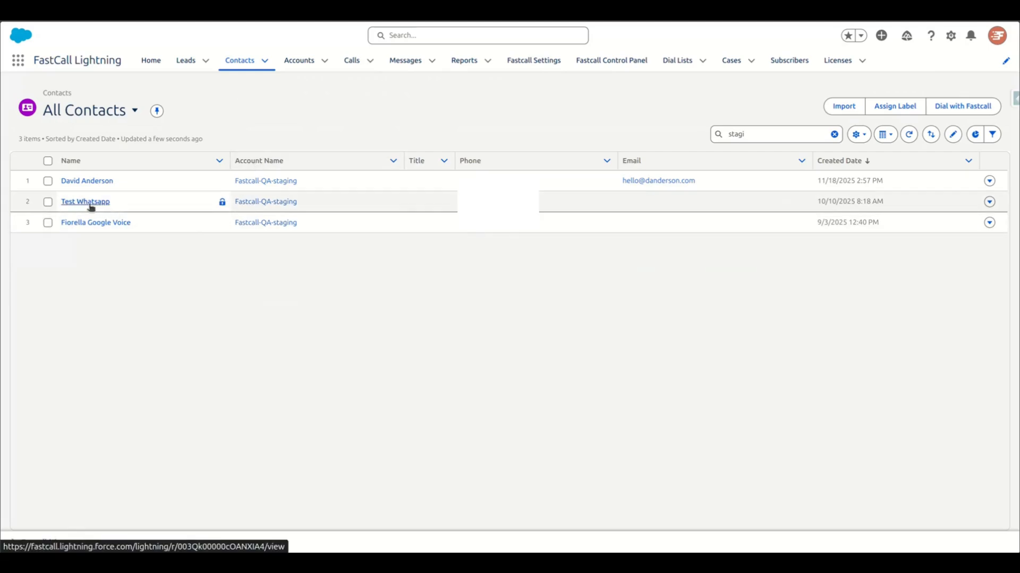
click(48, 182)
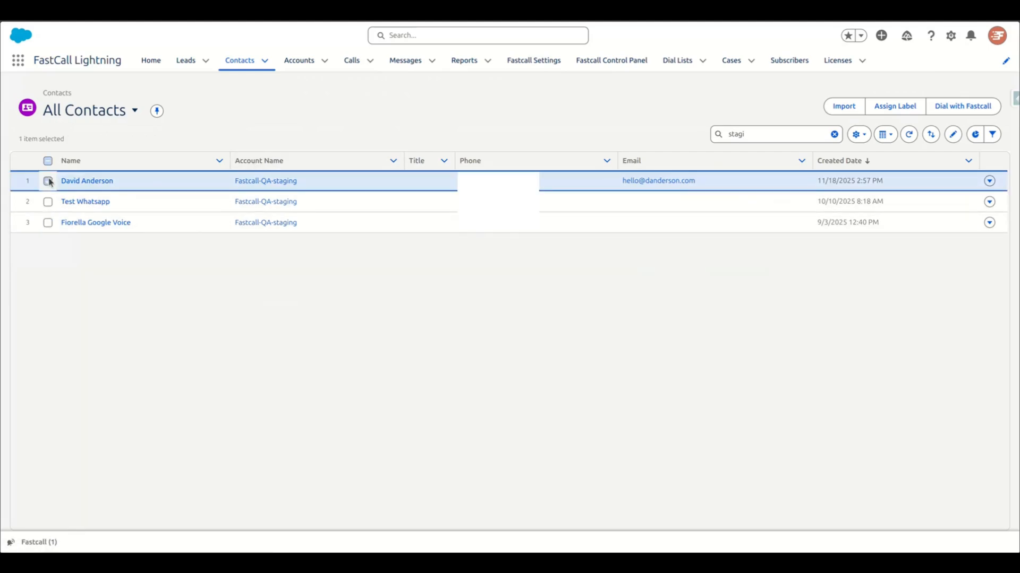
click(49, 224)
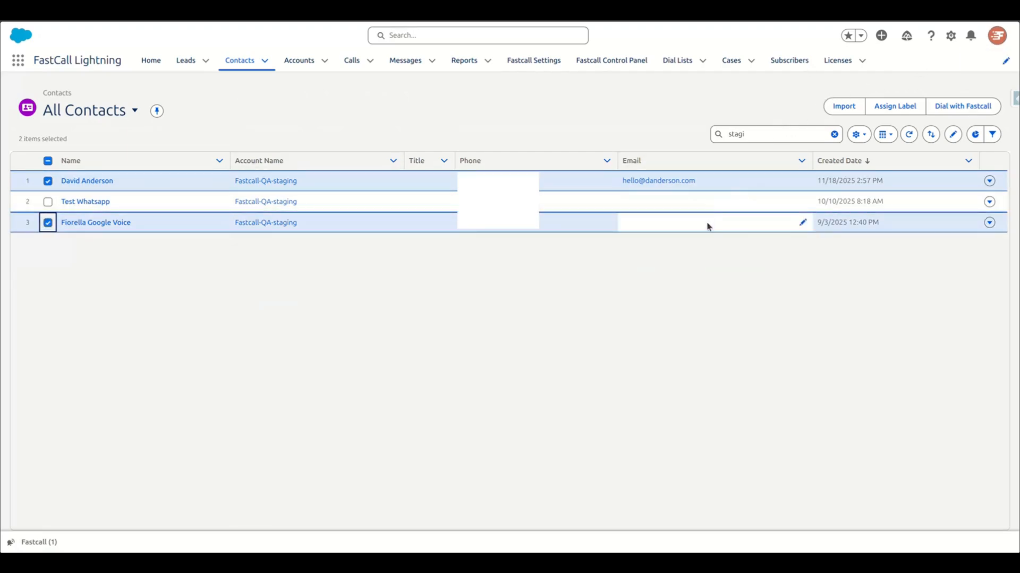
click(967, 109)
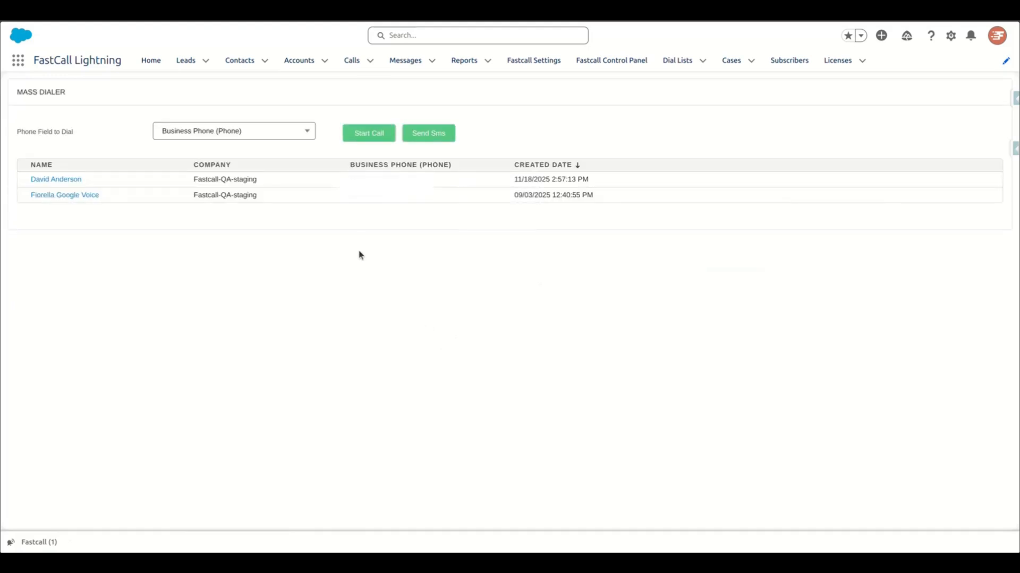
Start calling the list, end the first contact's call, and log its call result as Spoke to DM
click(365, 137)
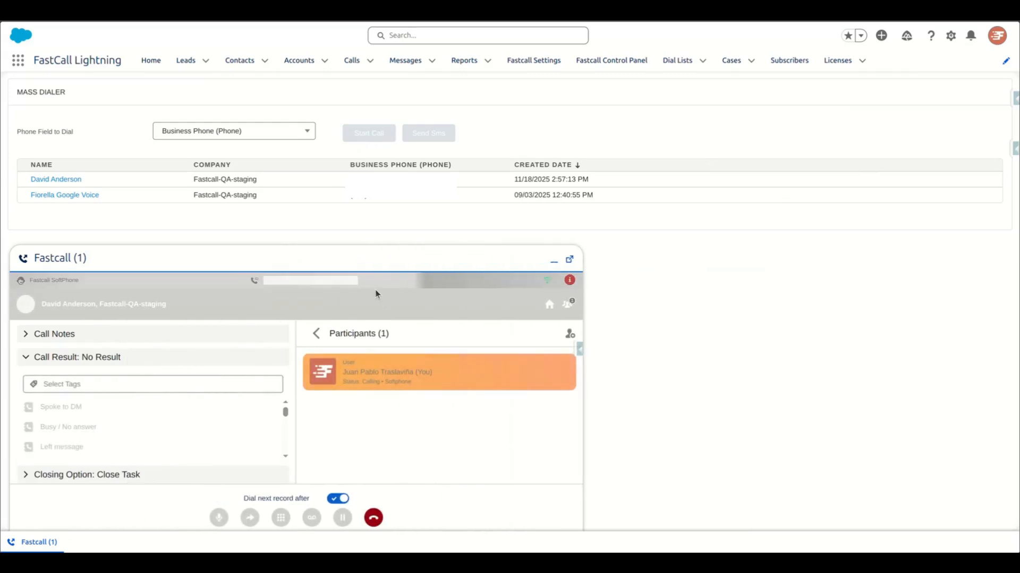
click(317, 335)
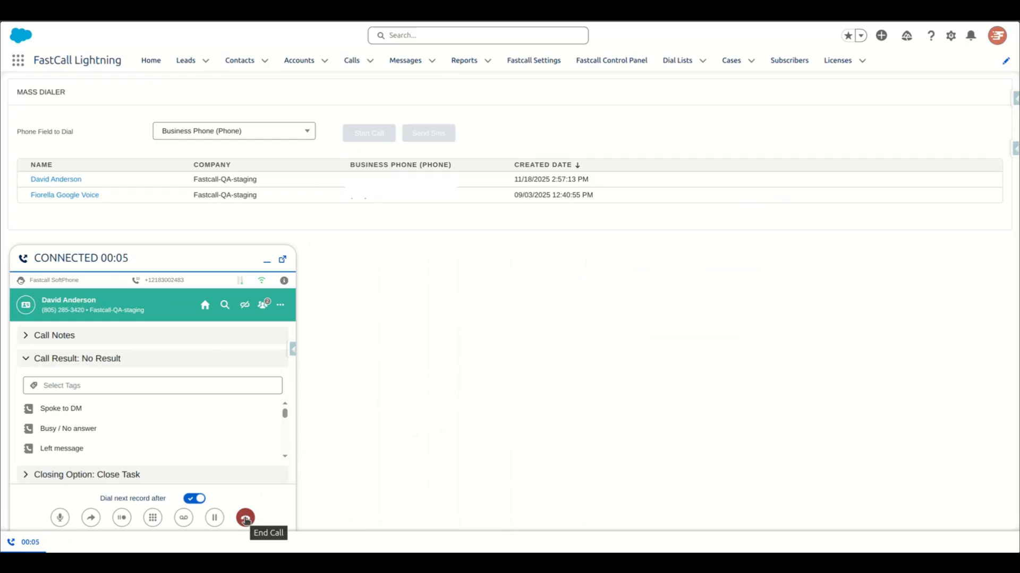
click(245, 518)
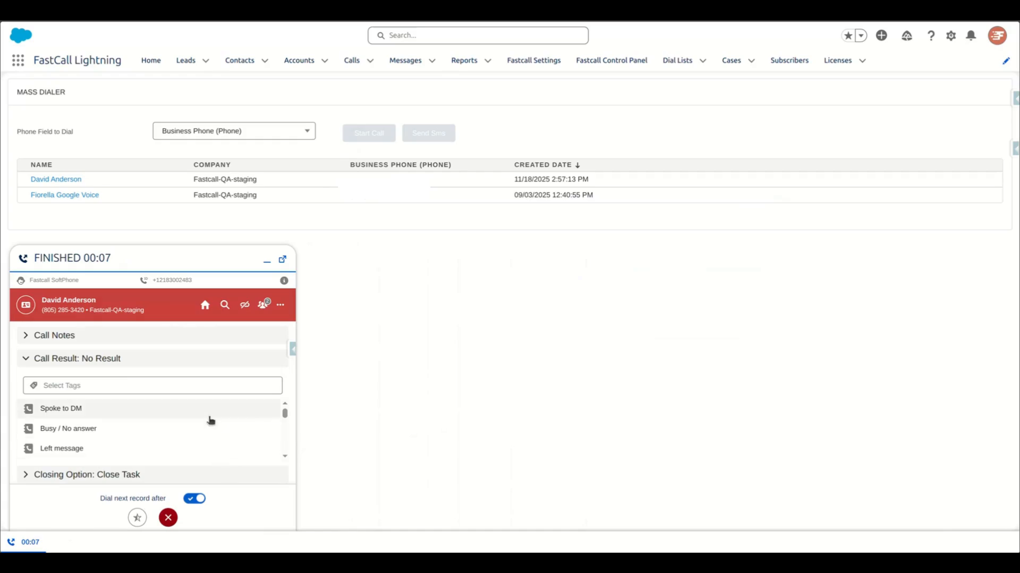
click(132, 409)
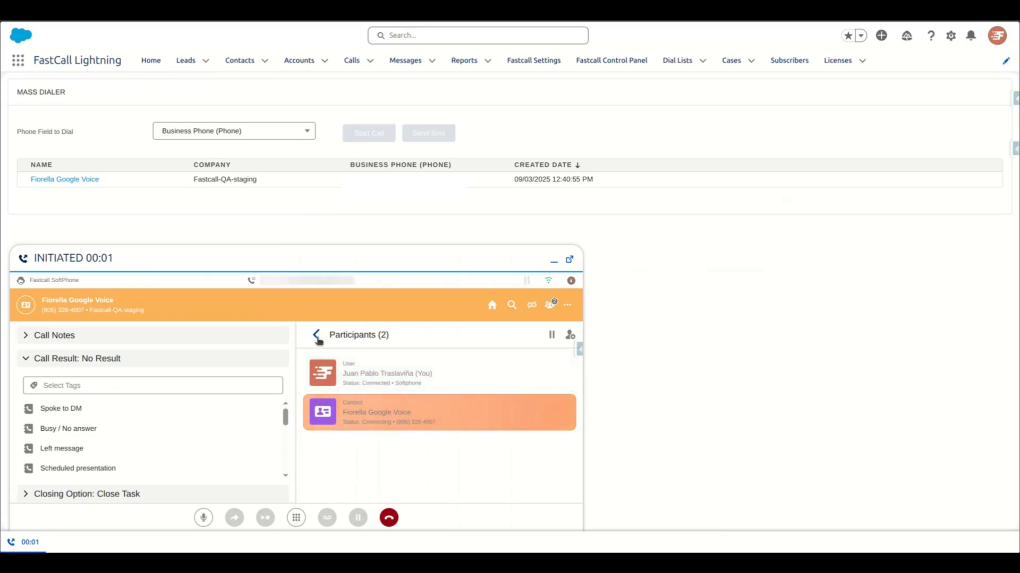
End the second contact's call with the result Spoke to DM, and check the recent conversations in the softphone
click(317, 336)
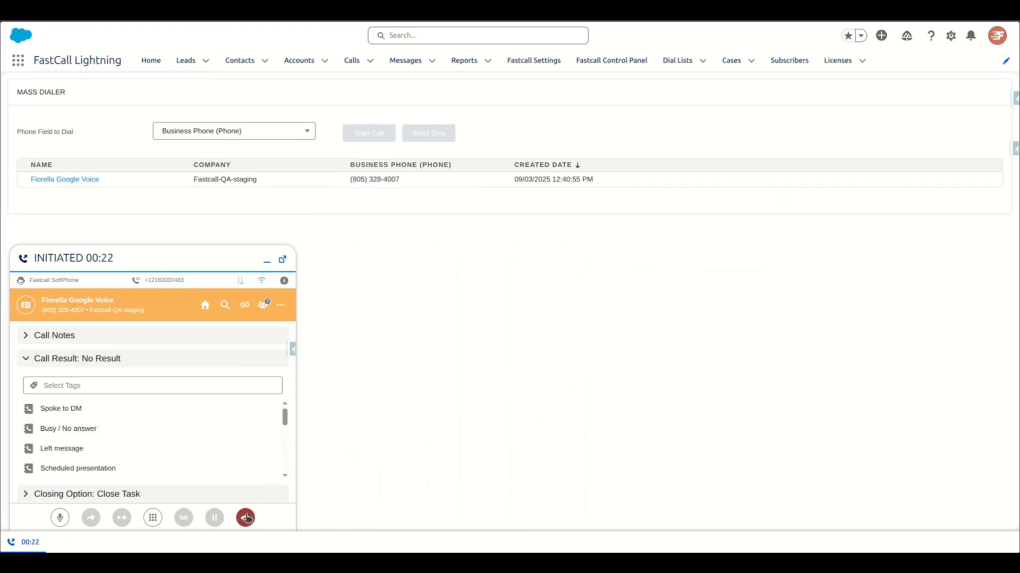
click(246, 518)
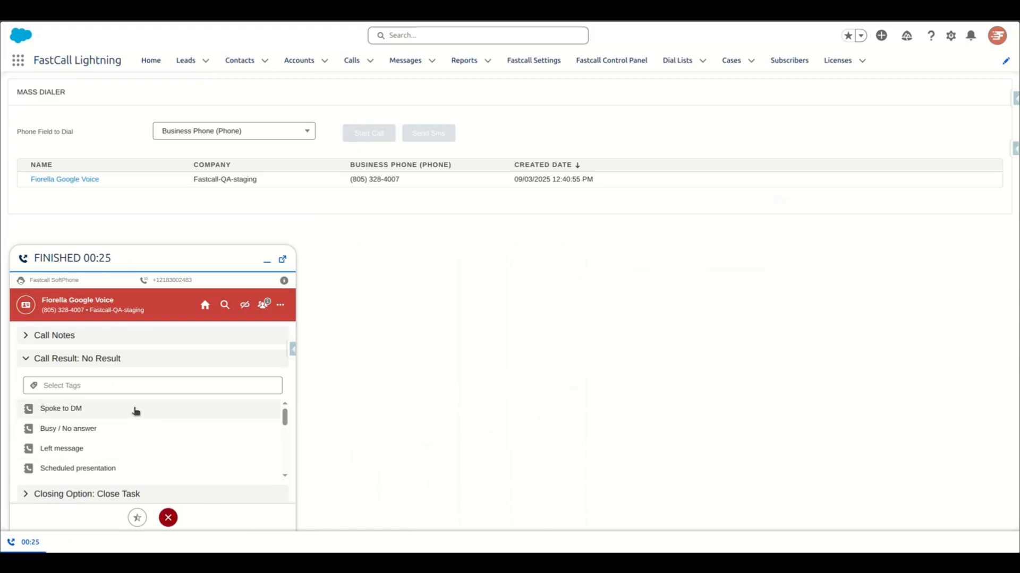
click(136, 410)
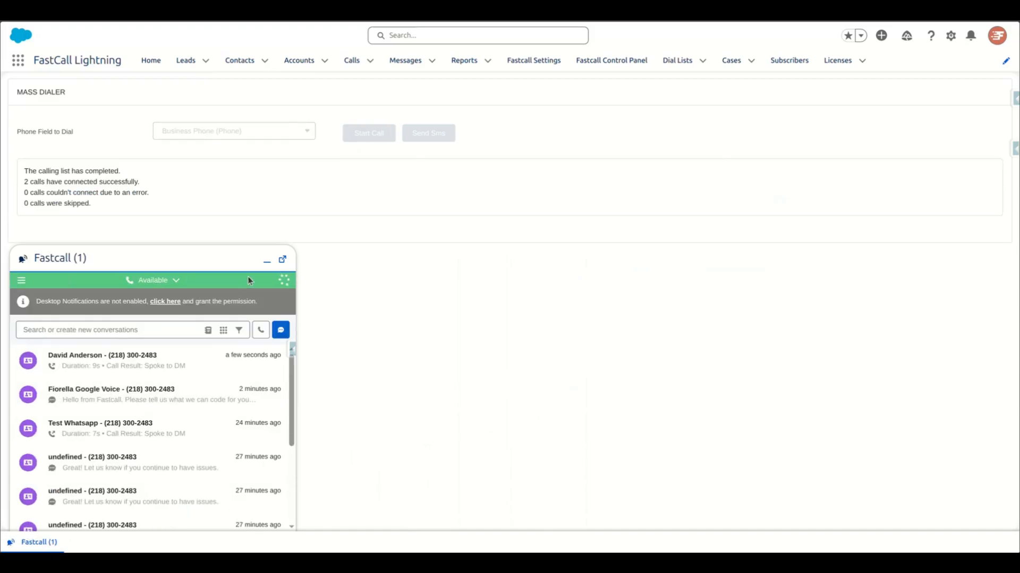
click(266, 262)
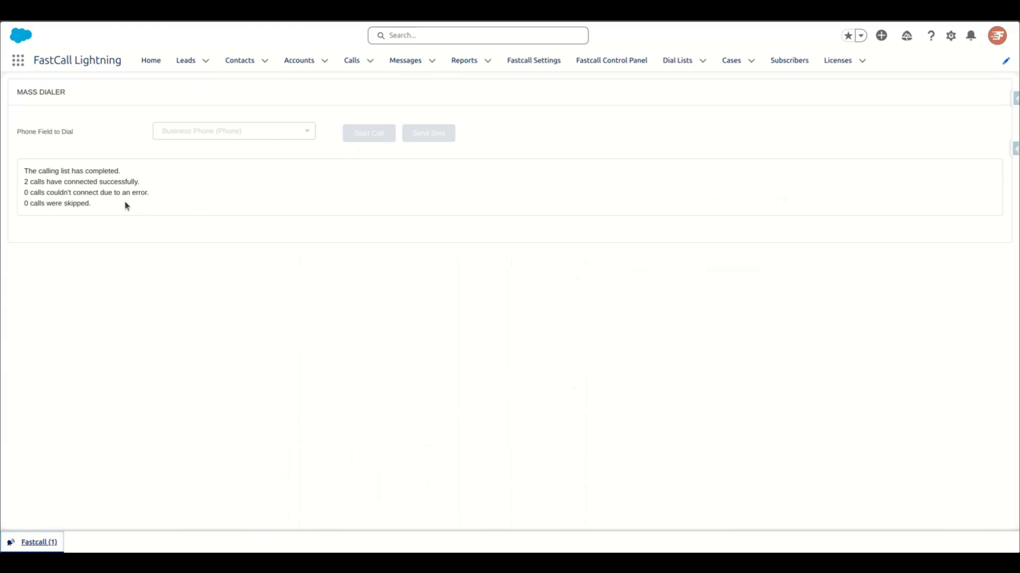
click(38, 541)
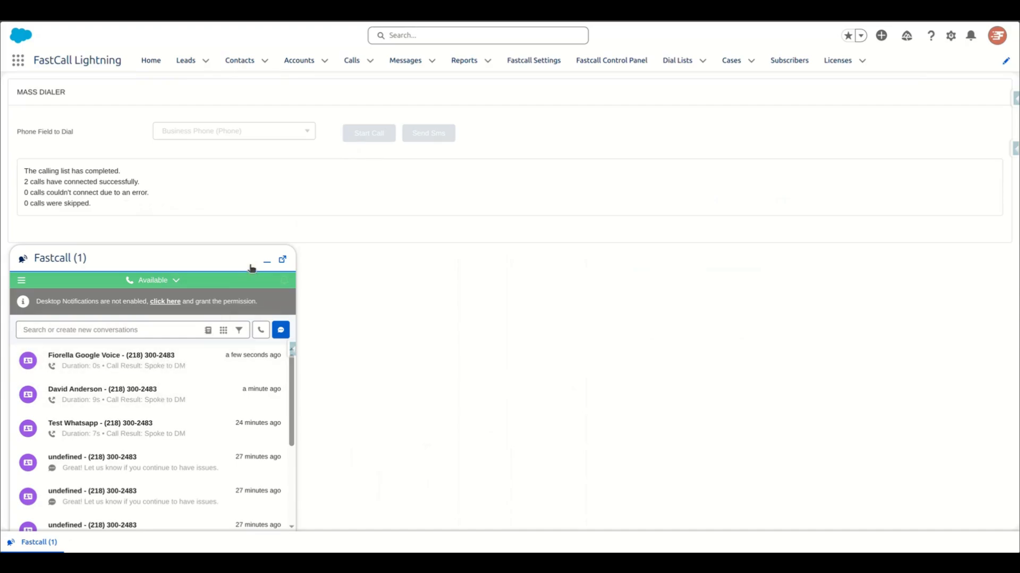
click(267, 260)
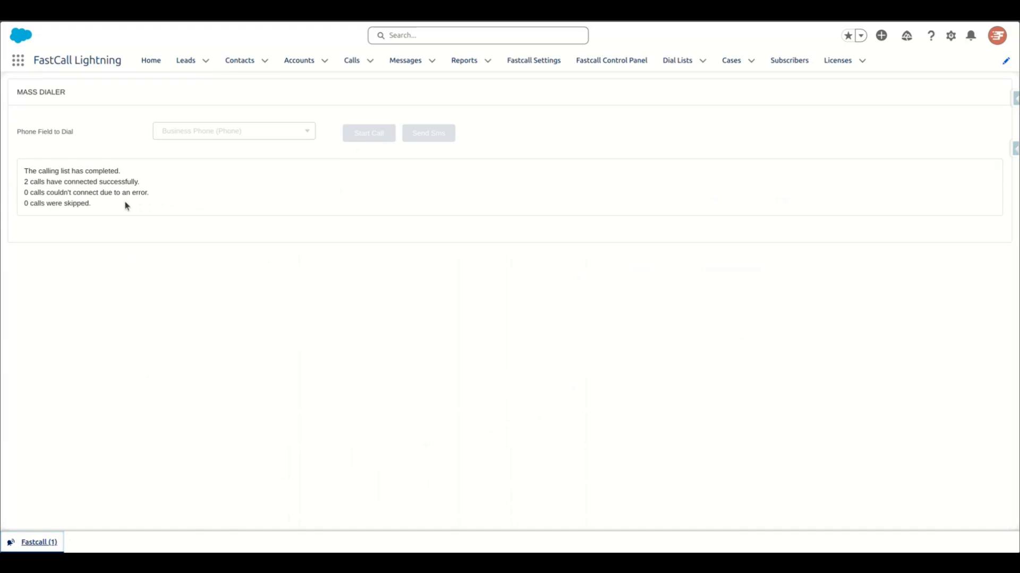
Open the Fastcall Settings page
click(539, 63)
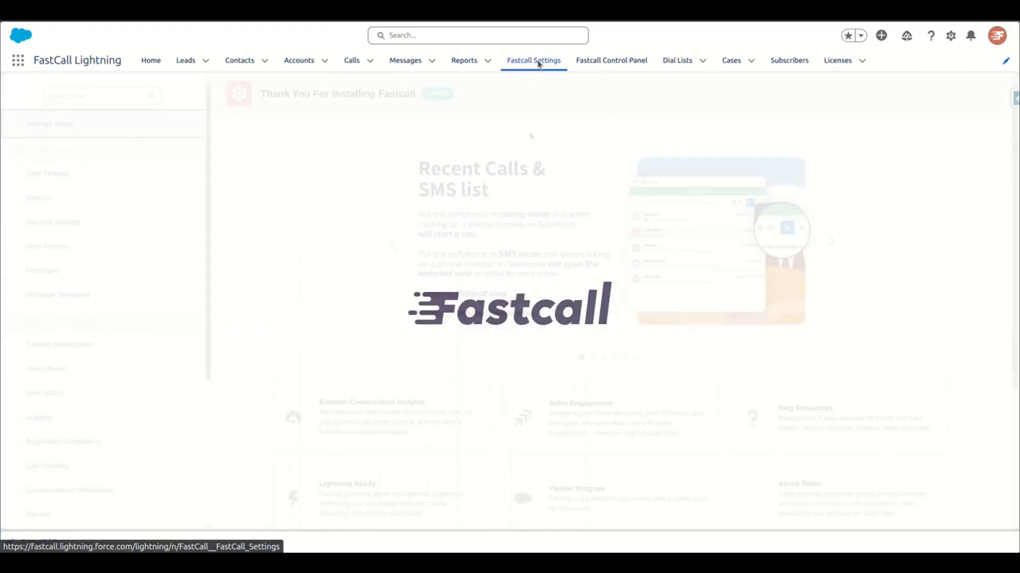